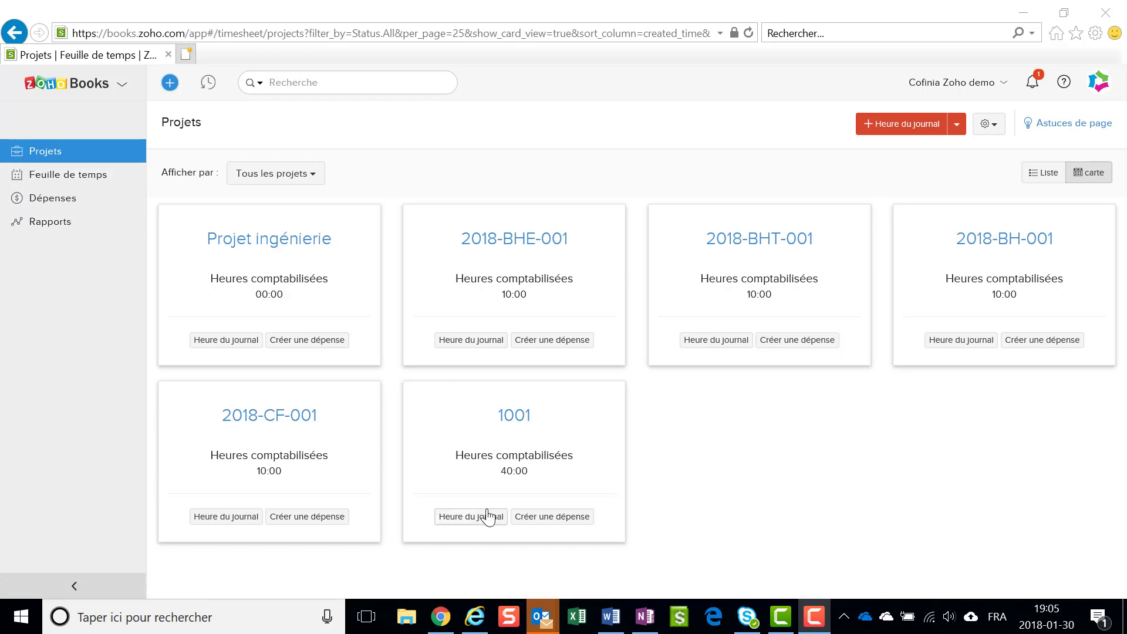
Look through the timesheet entries, the expenses page and the list of other available Zoho applications
left_click(76, 178)
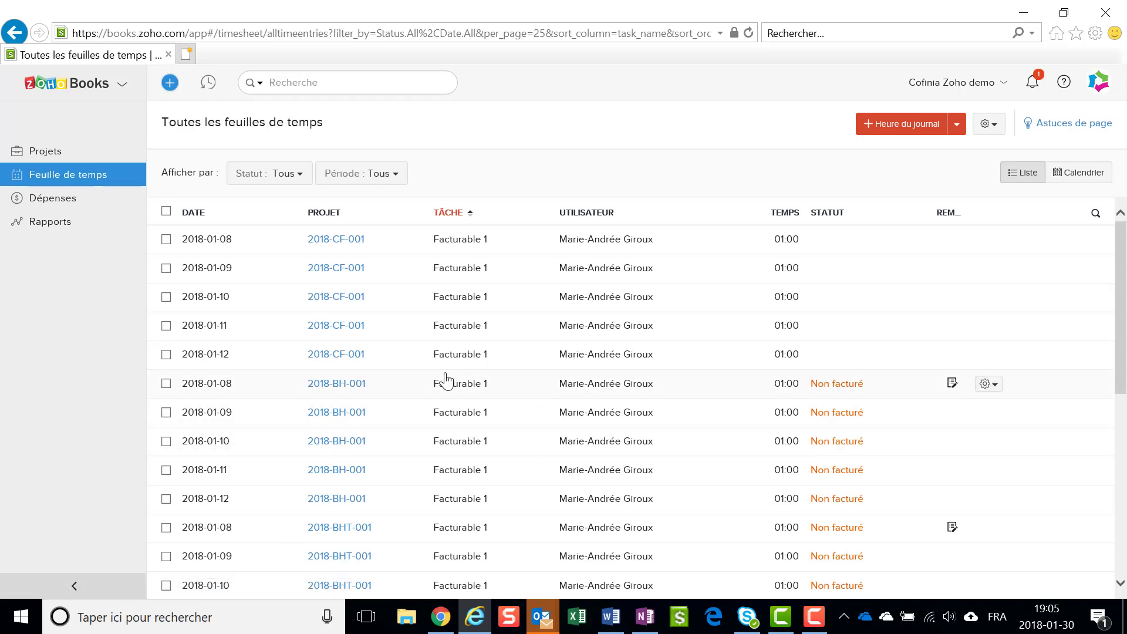
left_click(65, 200)
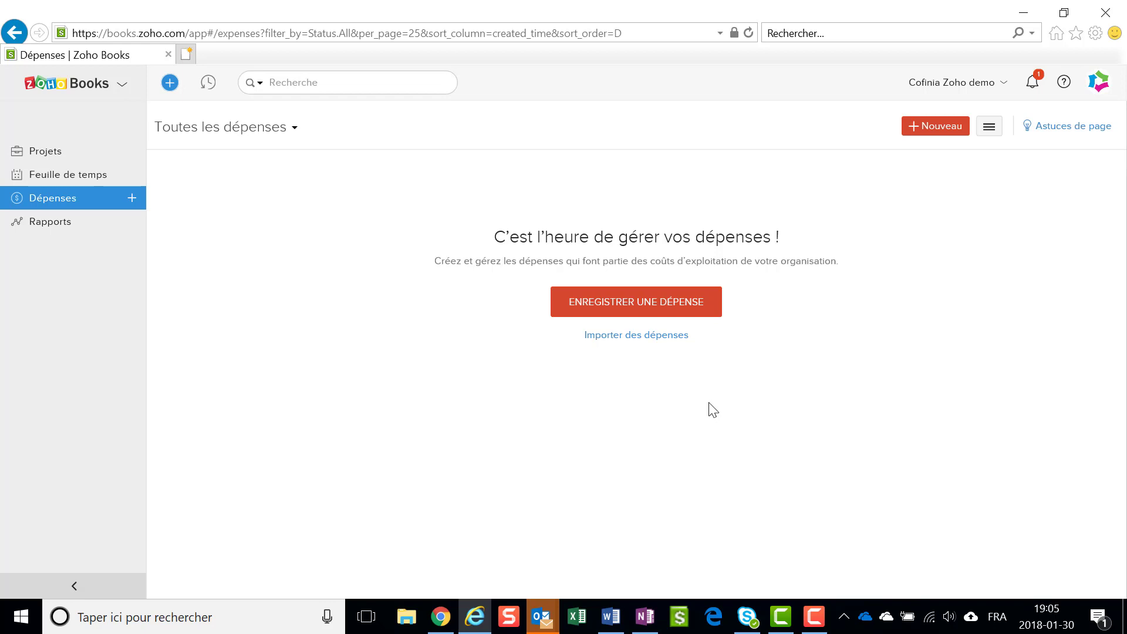
left_click(60, 92)
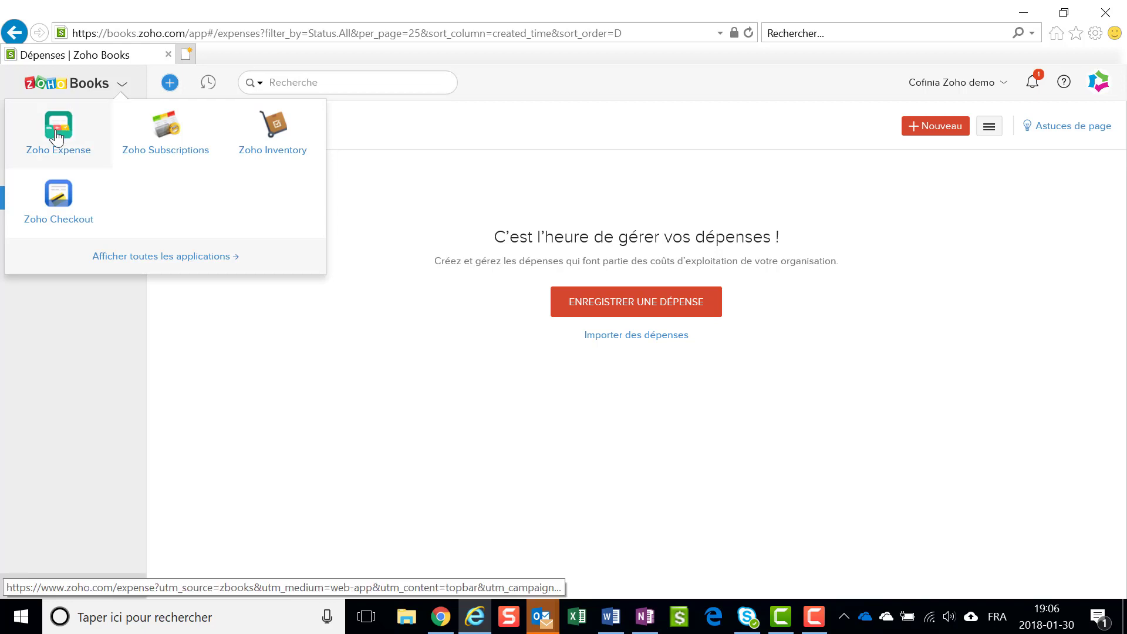
left_click(537, 421)
Start a weekly time log from the timesheets and choose project 2018-BH-001 with task Facturable 1 in the first row
left_click(52, 177)
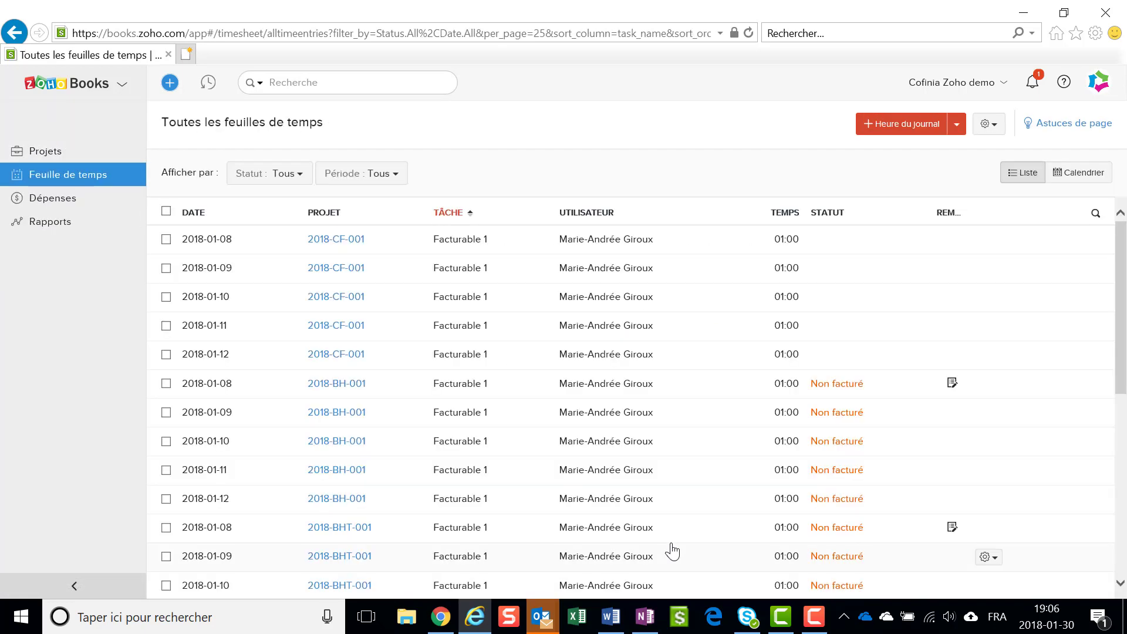
left_click(959, 130)
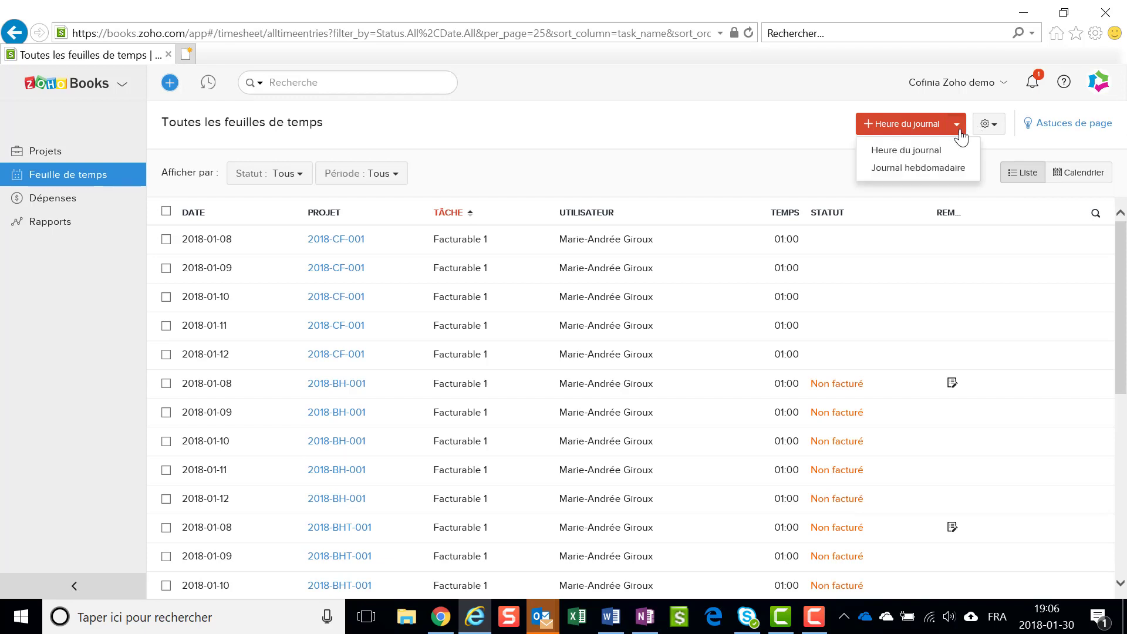
left_click(932, 176)
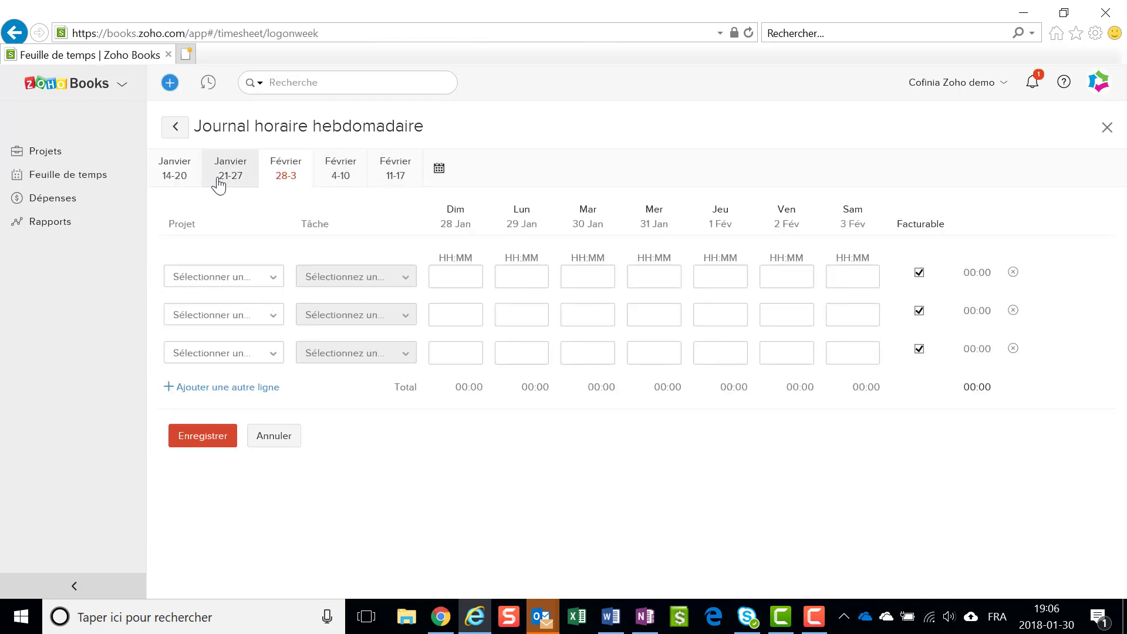
left_click(222, 282)
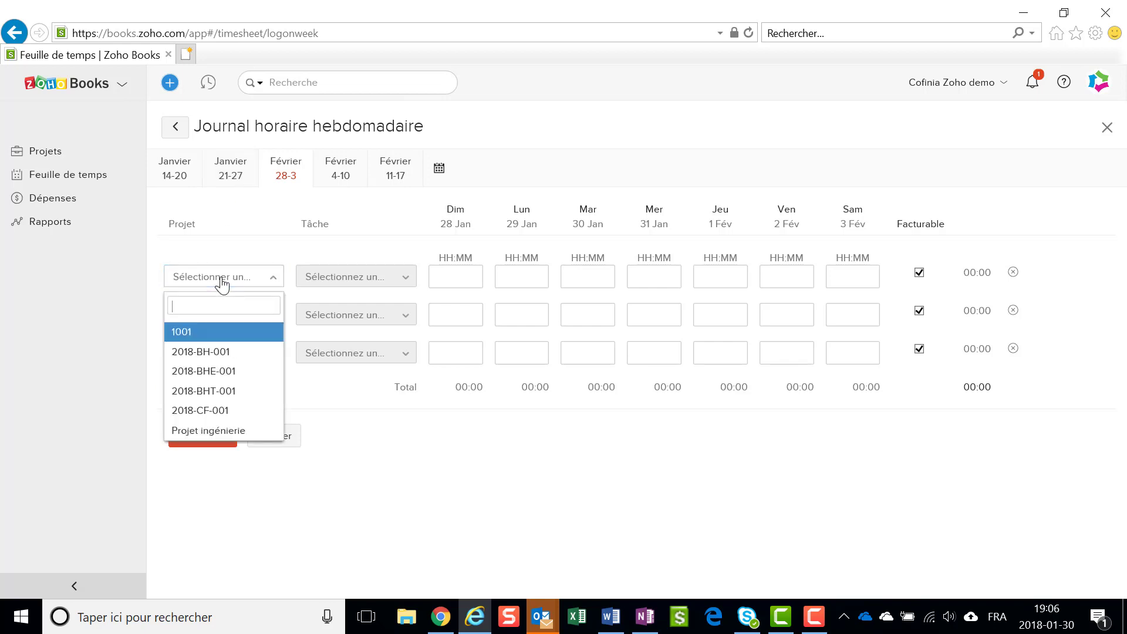
left_click(208, 352)
left_click(351, 281)
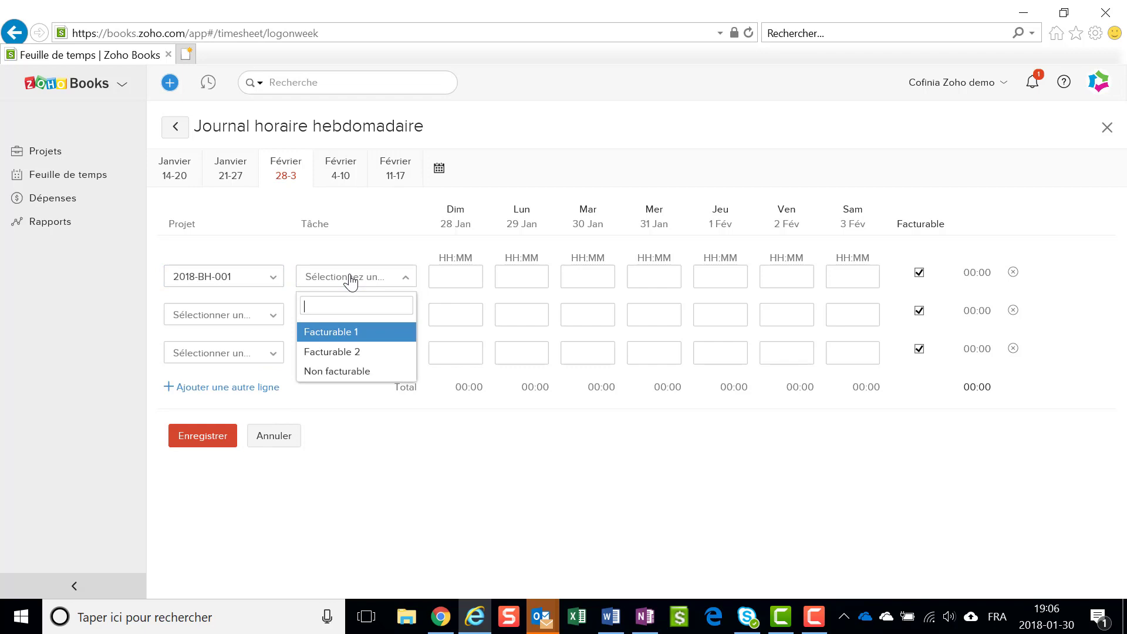
left_click(344, 332)
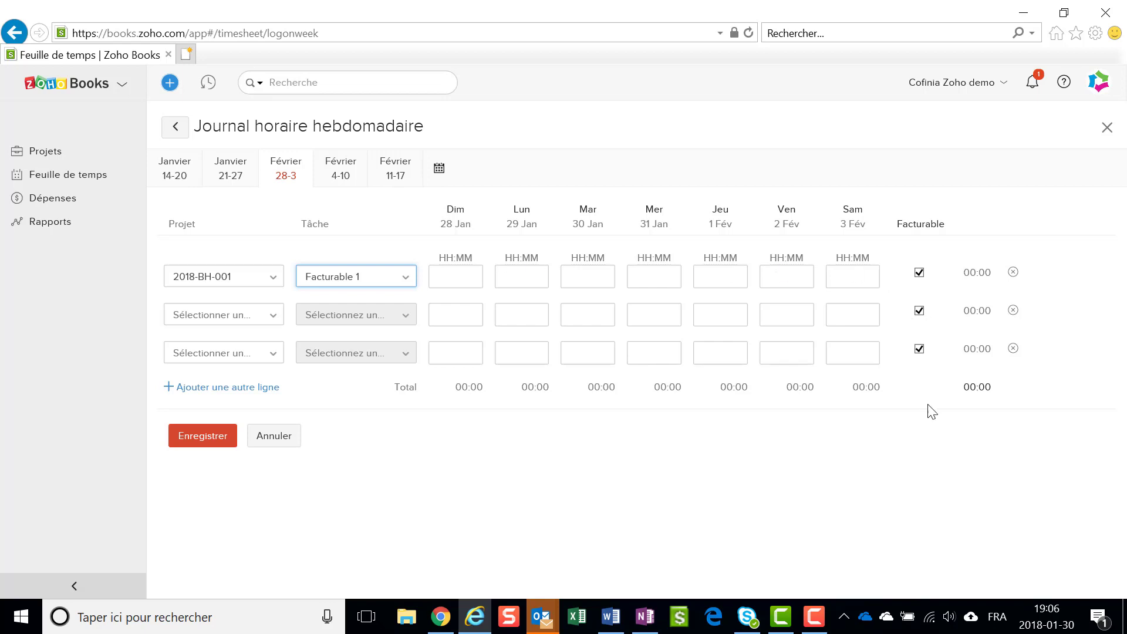
Enter 3 hours each for Monday 29 January and Tuesday 30 January, save the weekly log and return to the timesheets
left_click(199, 439)
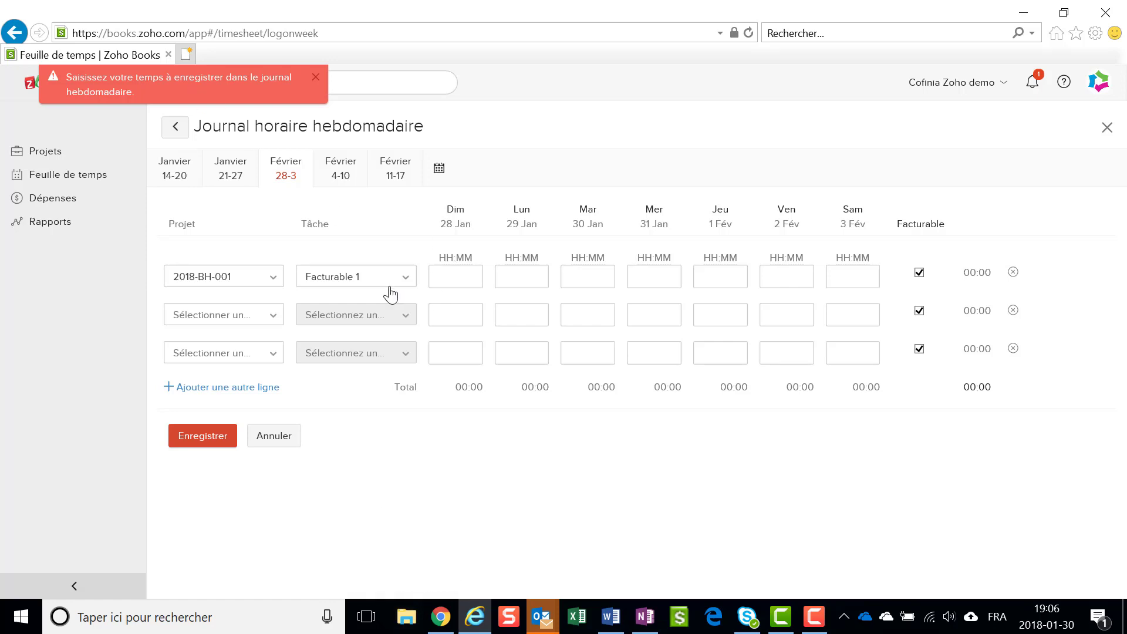
left_click(317, 74)
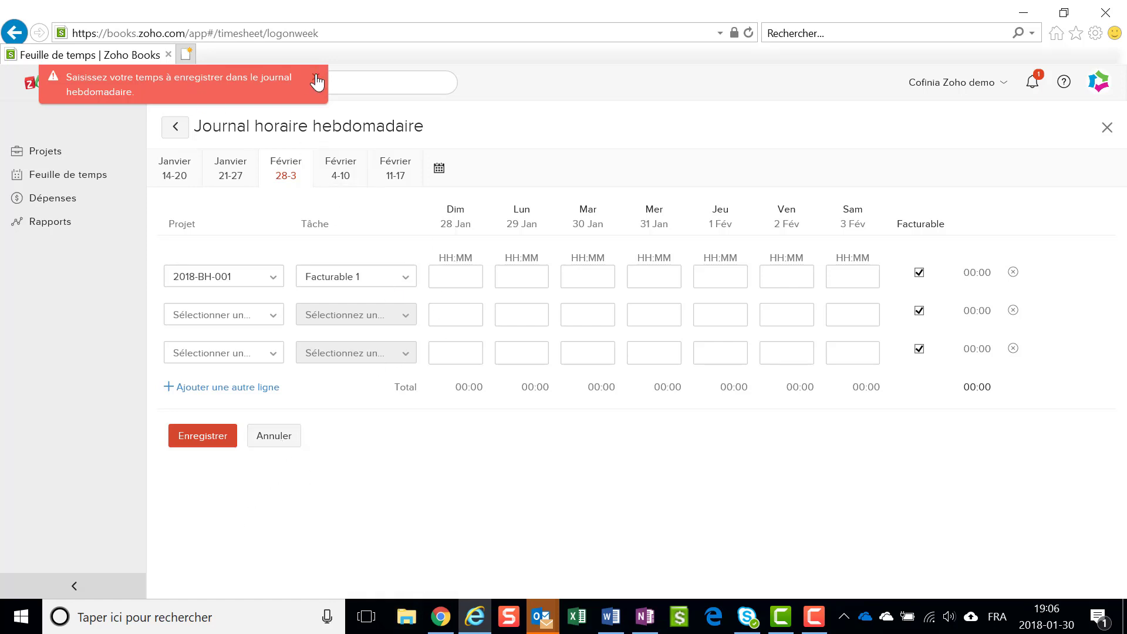
left_click(519, 275)
type("3")
left_click(573, 280)
type("3")
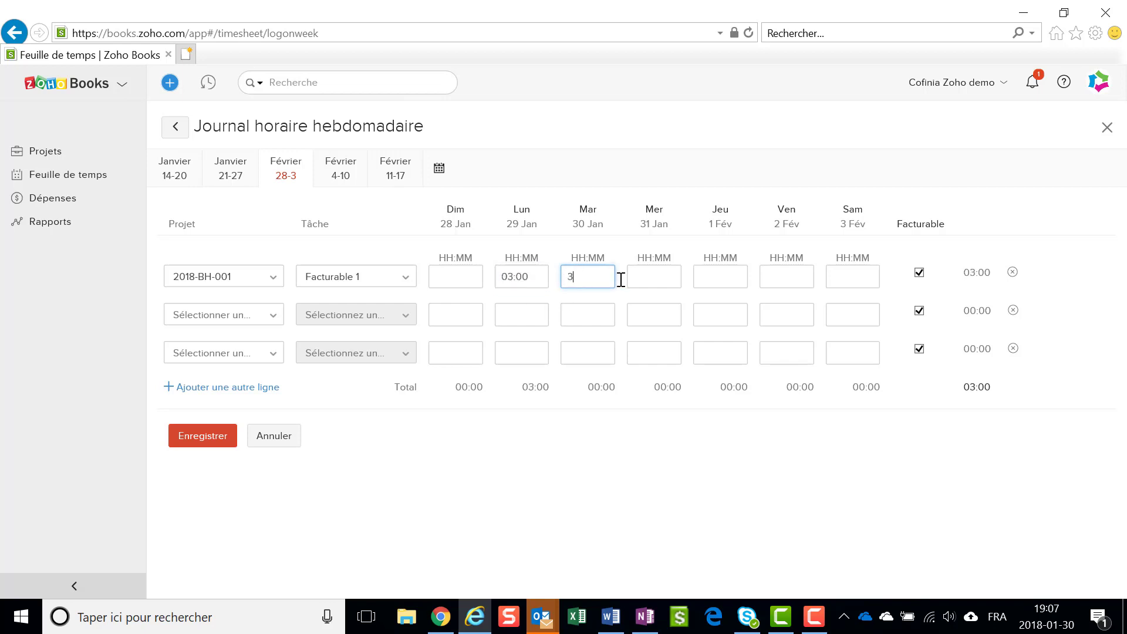
left_click(200, 436)
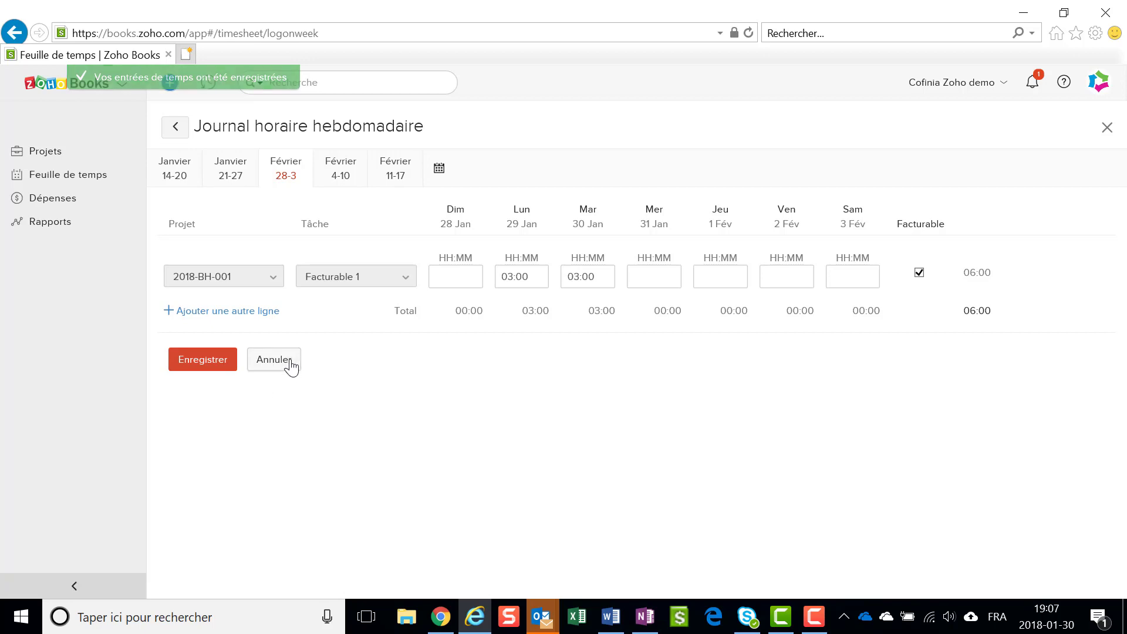
left_click(176, 128)
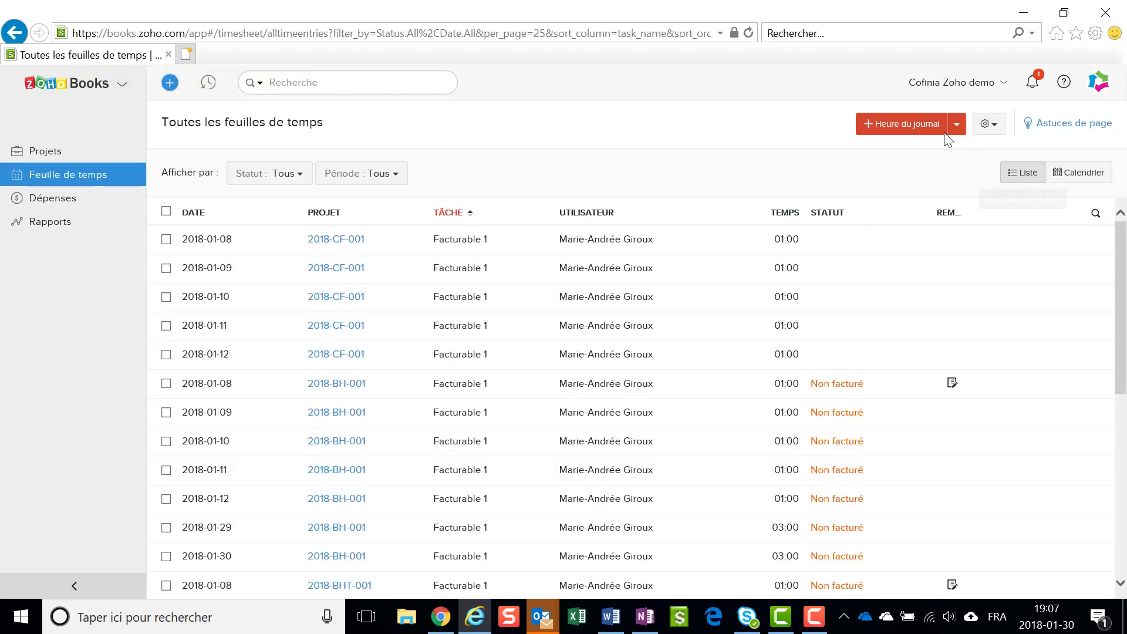
Add and save a single time entry of 4 hours for project 2018-BHE-001, task Facturable 2
left_click(894, 124)
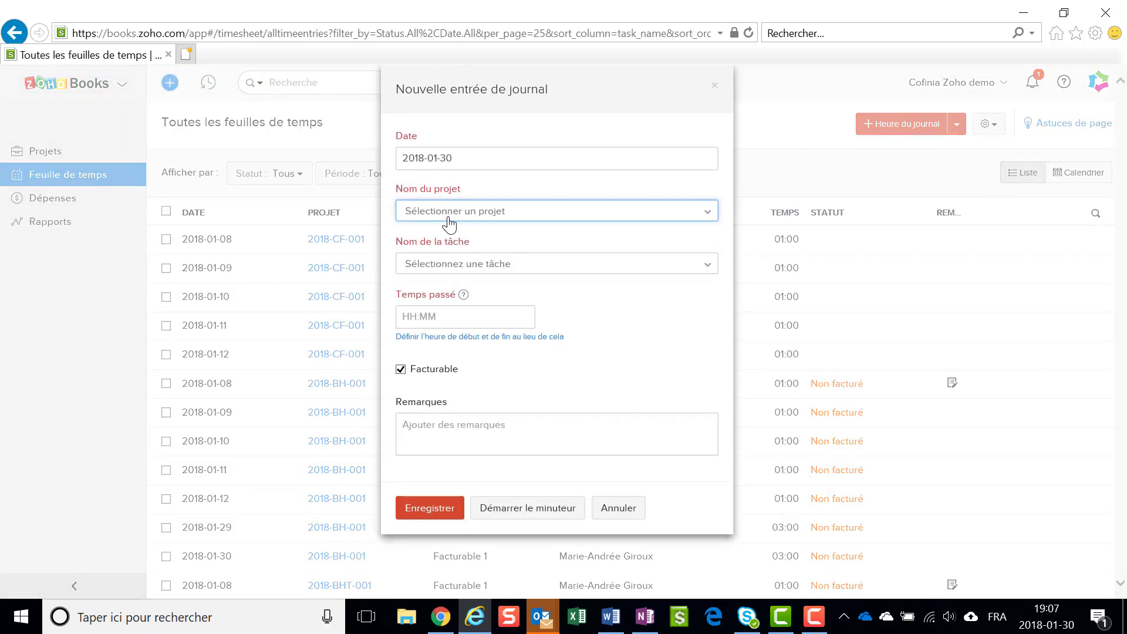
left_click(450, 221)
left_click(463, 306)
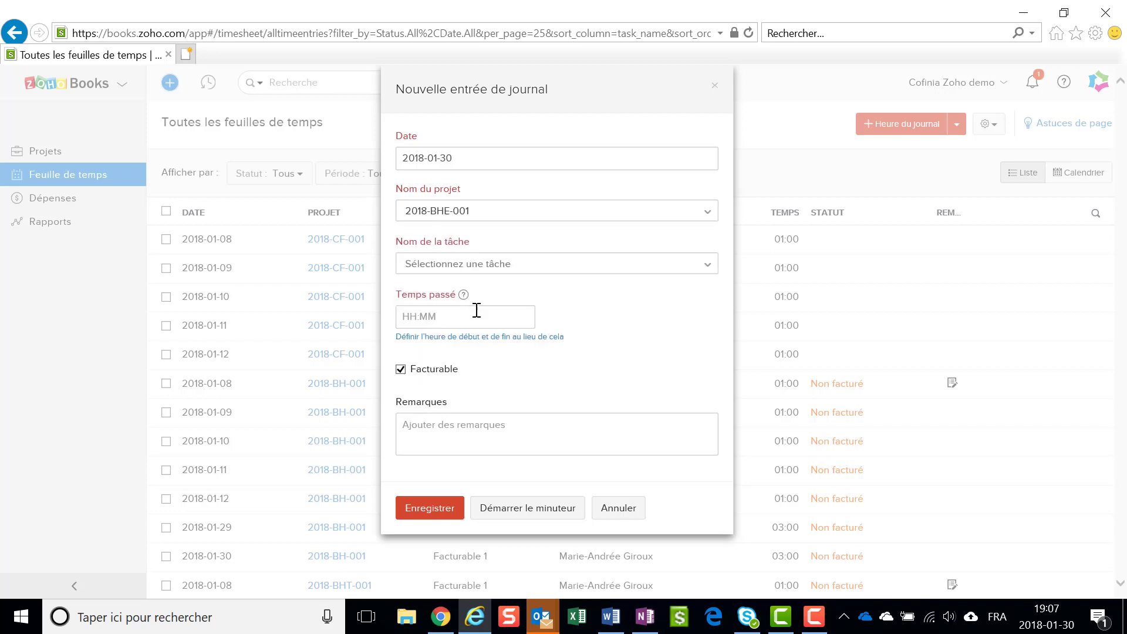
left_click(456, 264)
left_click(465, 341)
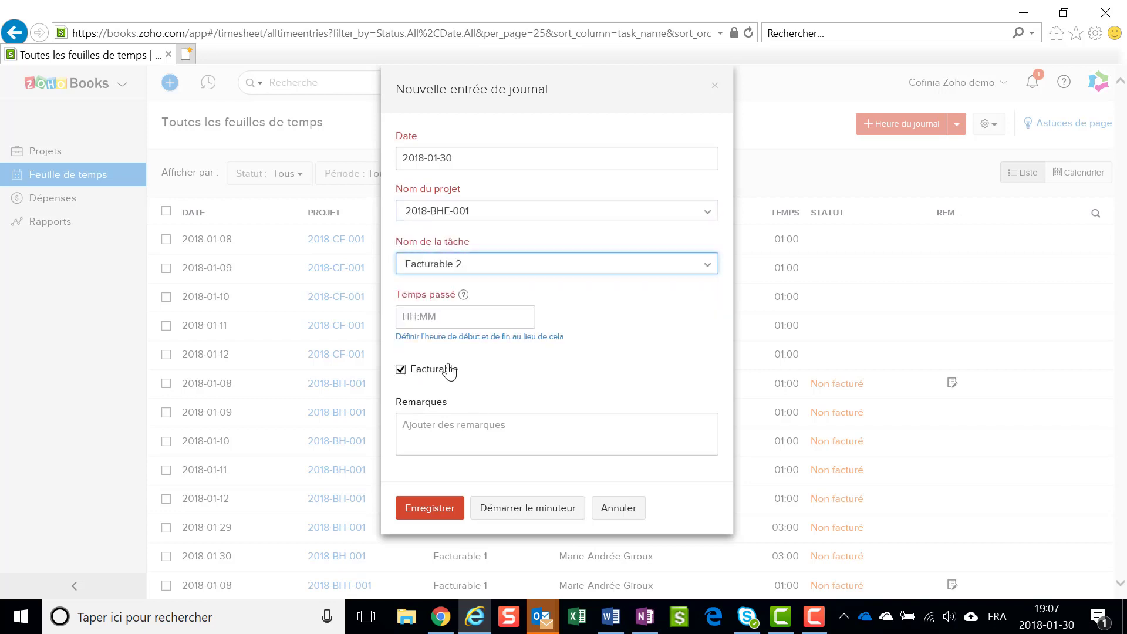
left_click(427, 317)
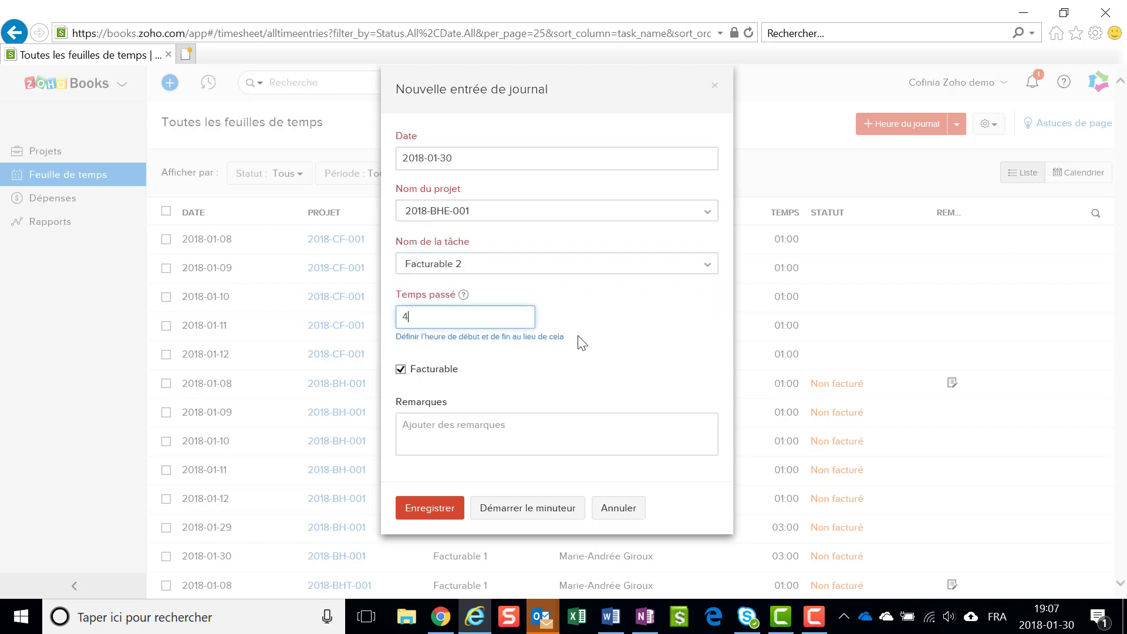
left_click(476, 426)
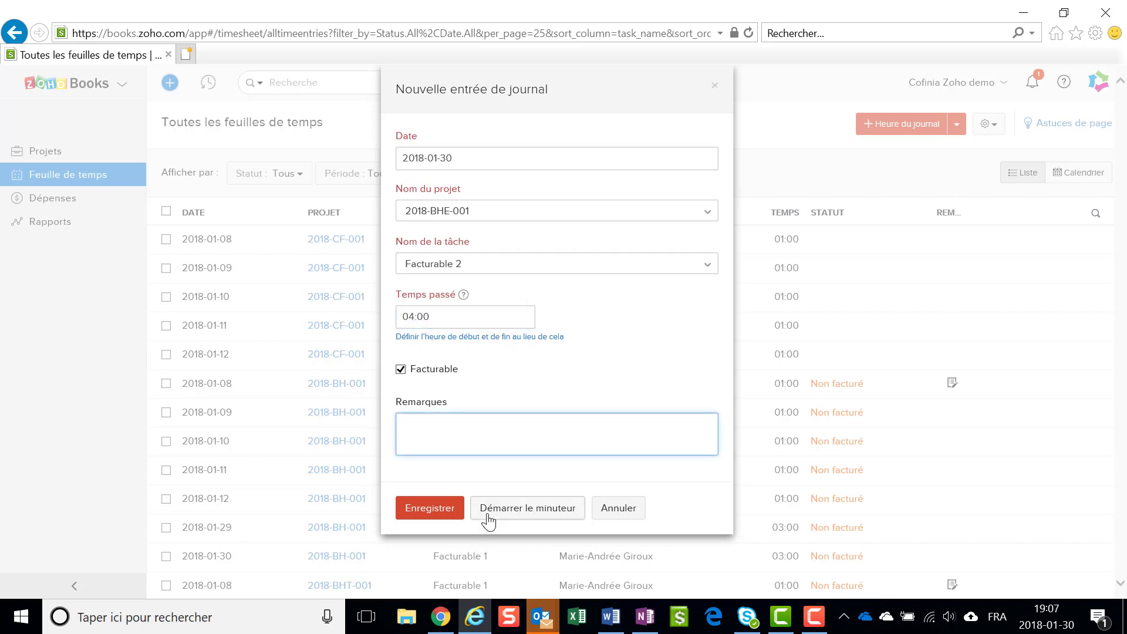
left_click(410, 519)
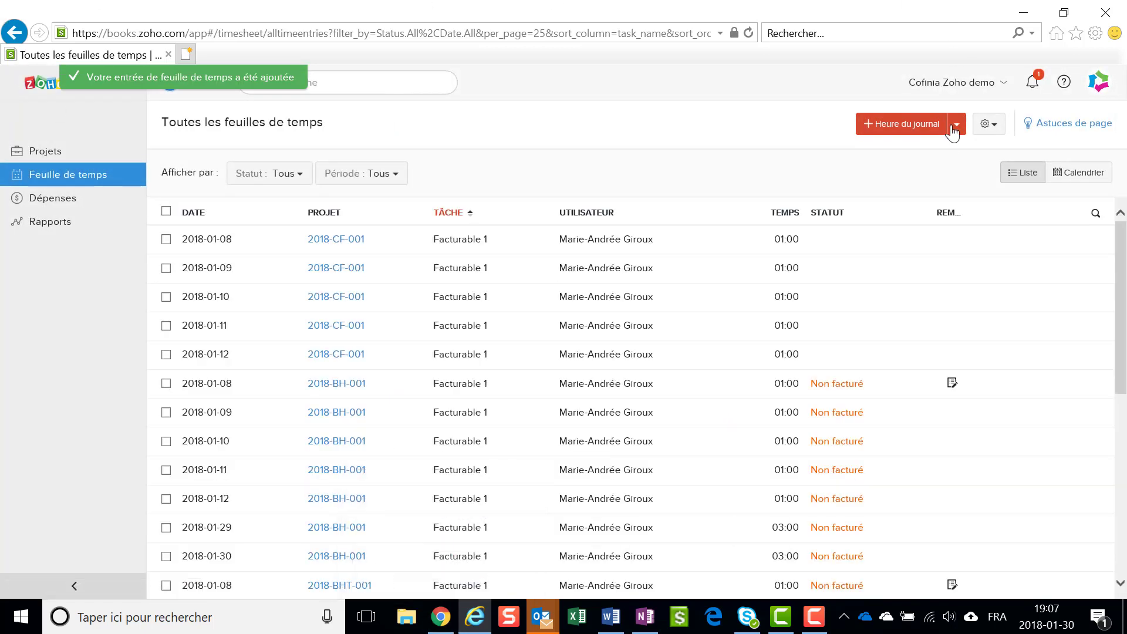
Create another time entry for project 2018-BHE-001, task Facturable 2, by starting the timer and stopping it
left_click(914, 126)
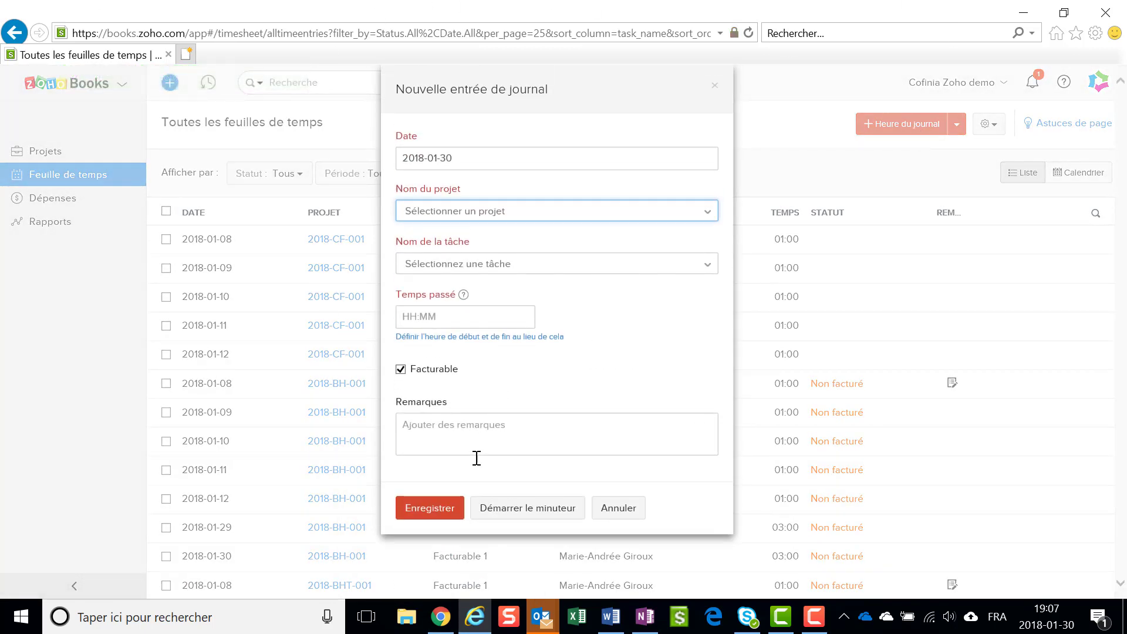
left_click(443, 214)
left_click(441, 286)
left_click(424, 266)
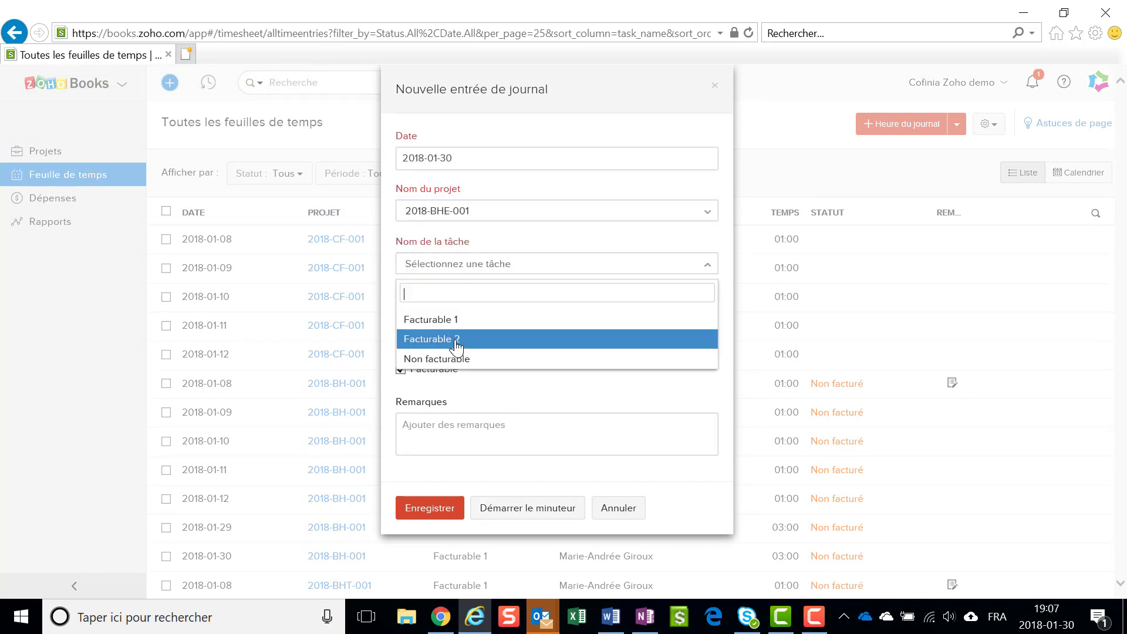
left_click(456, 341)
left_click(510, 508)
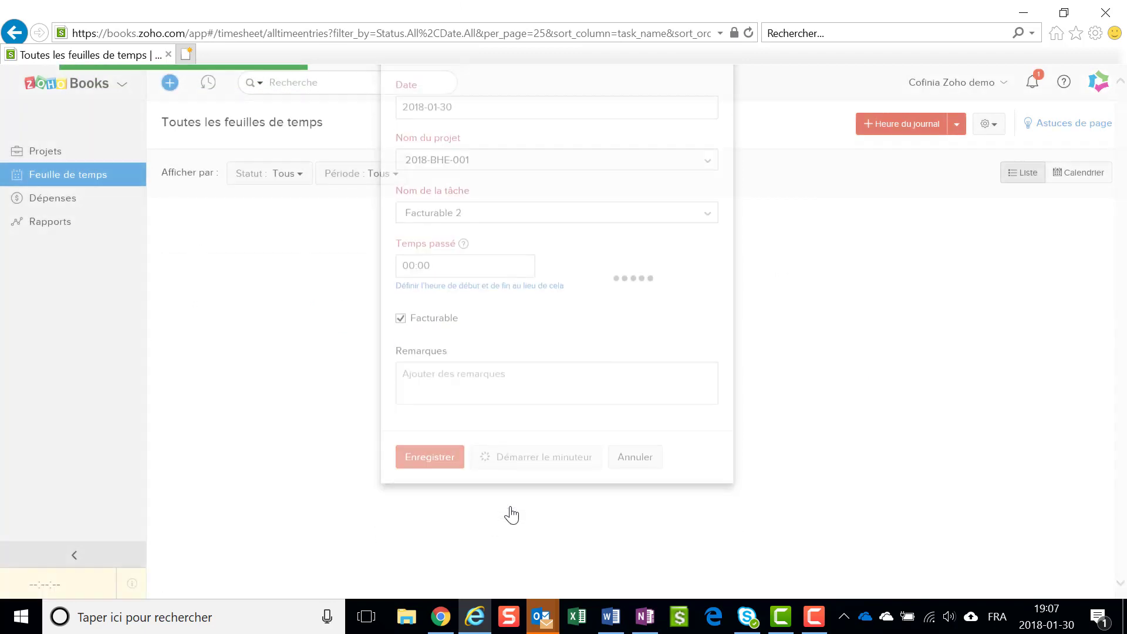
mouse_move(27, 594)
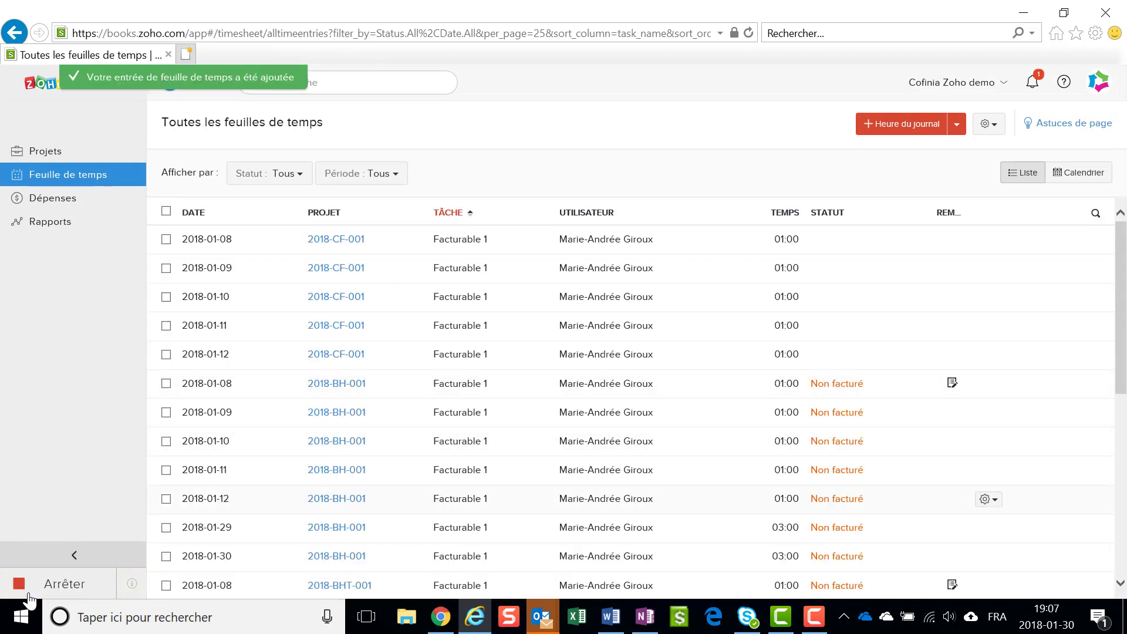
left_click(58, 586)
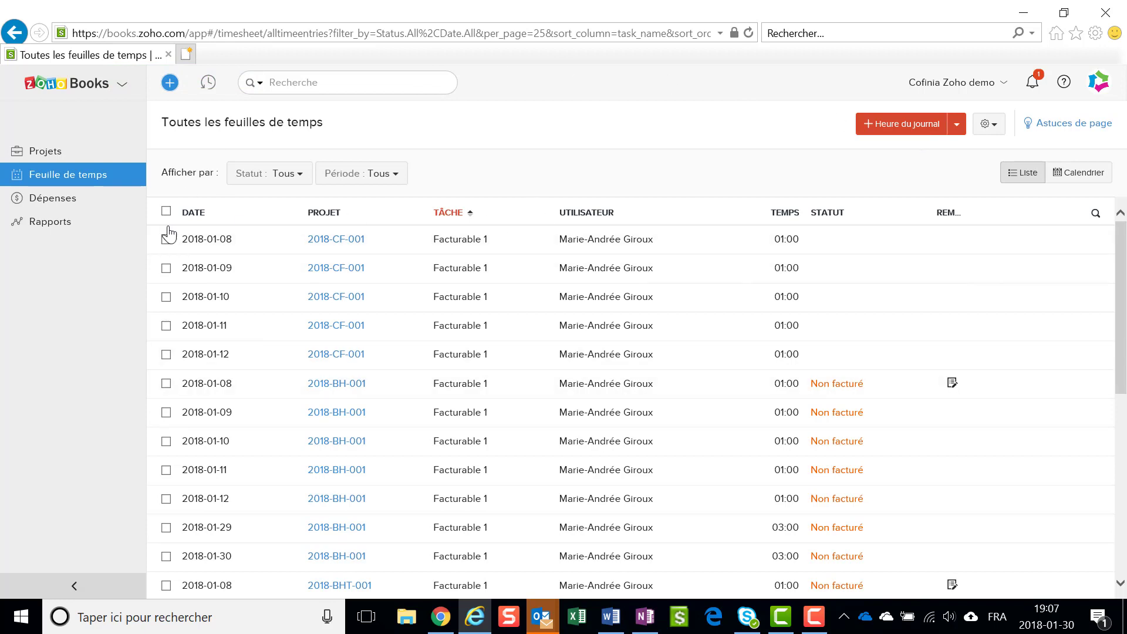
Start recording a new expense and set its expense account to Stationnement
left_click(66, 204)
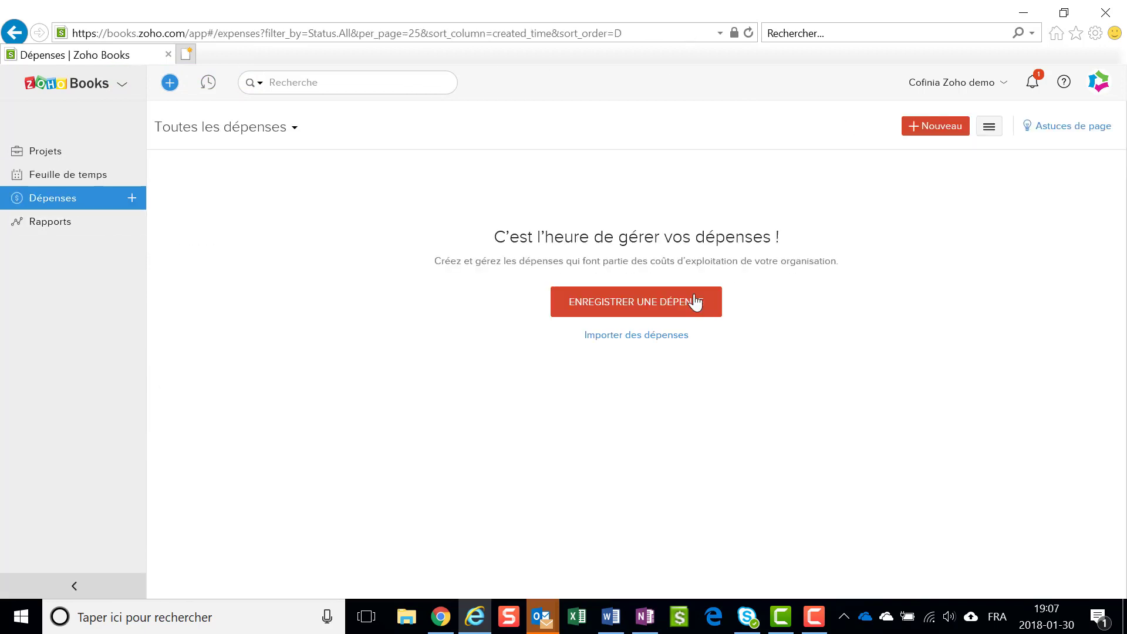
left_click(674, 306)
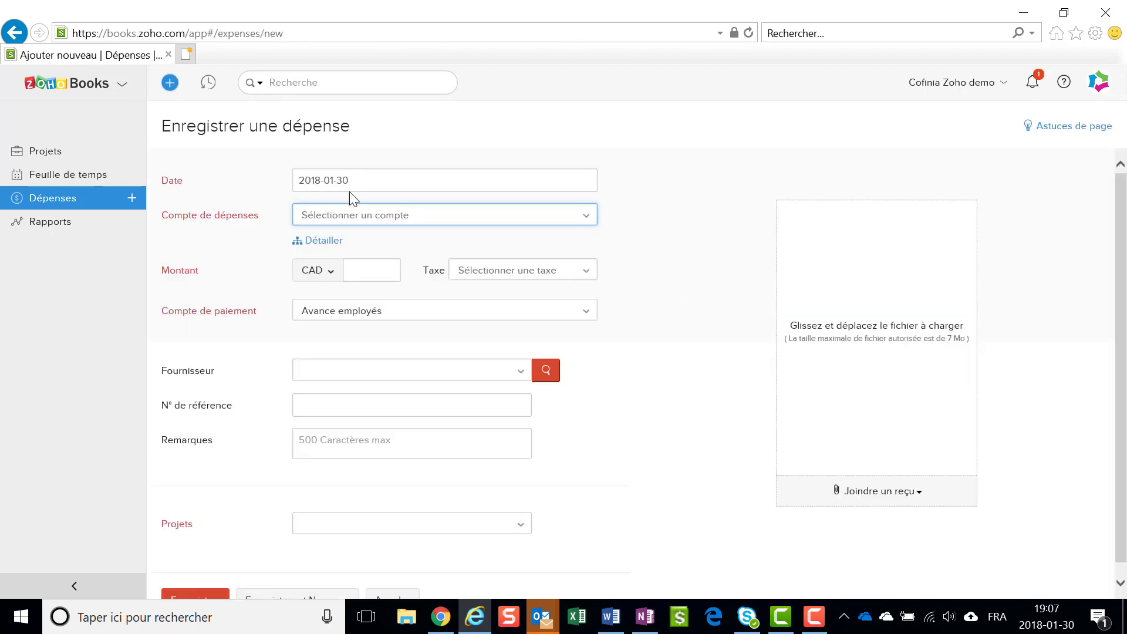
left_click(340, 219)
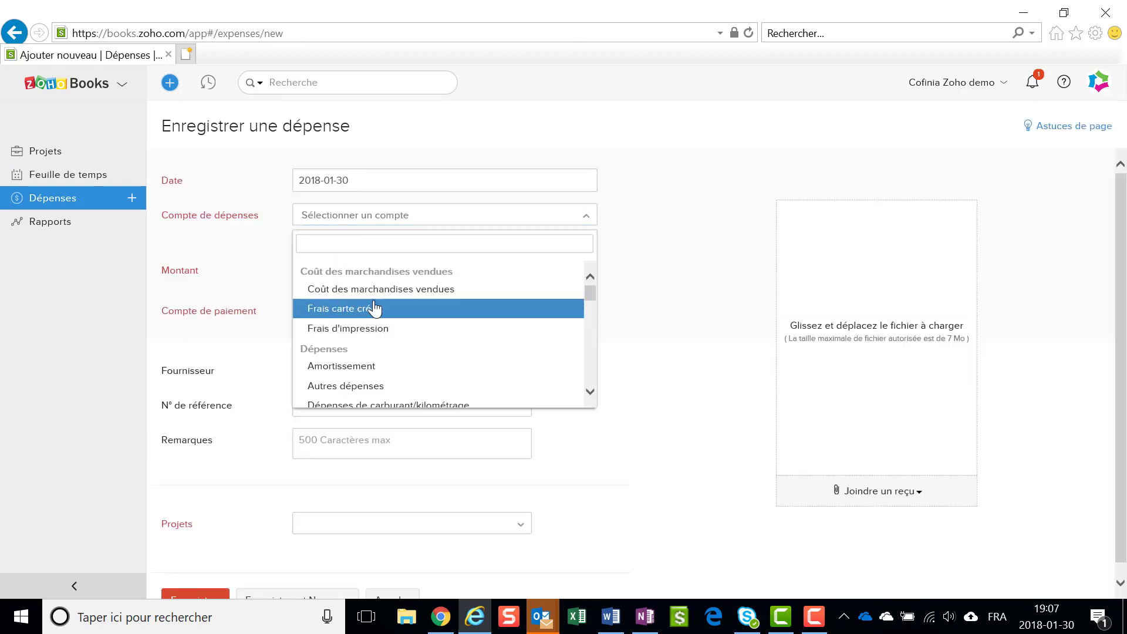
scroll(376, 317, "down", 10)
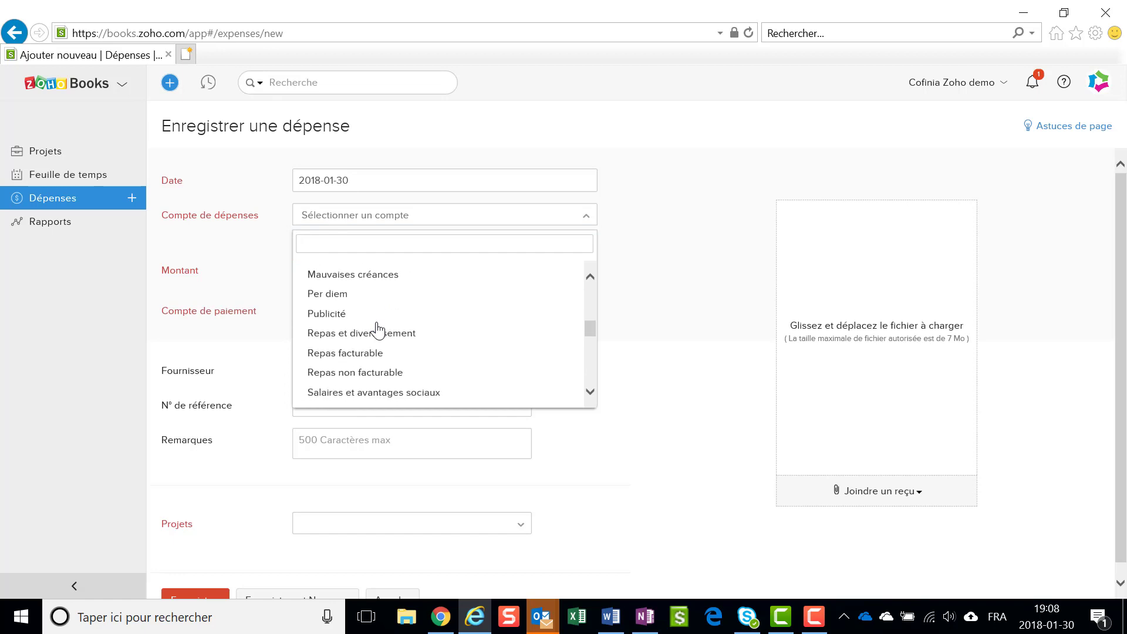
scroll(376, 331, "down", 8)
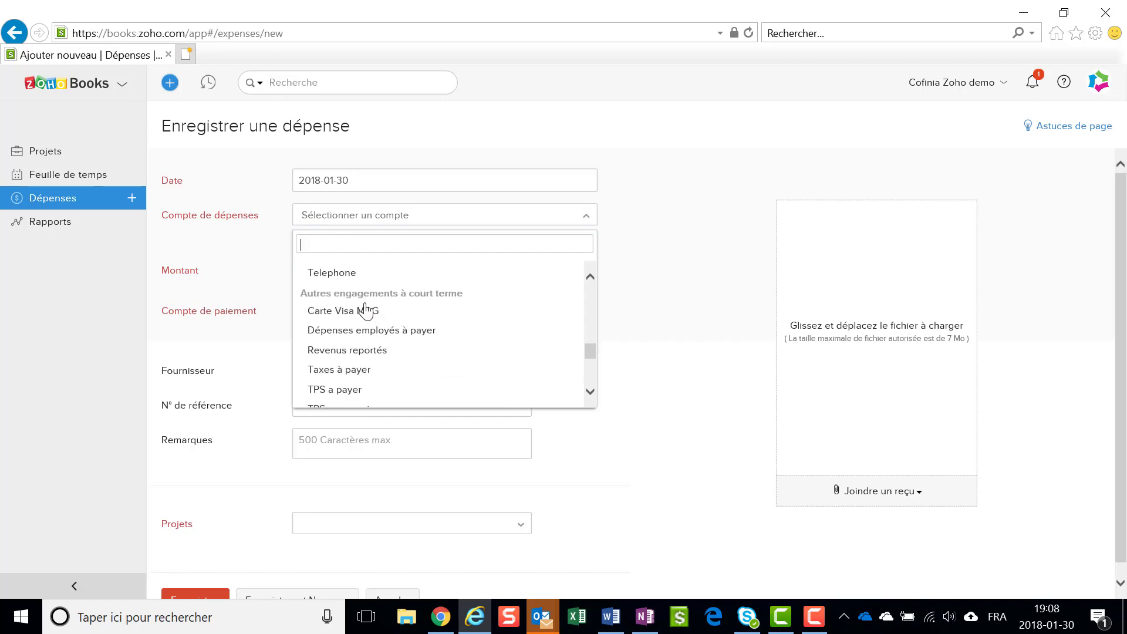
scroll(383, 352, "down", 3)
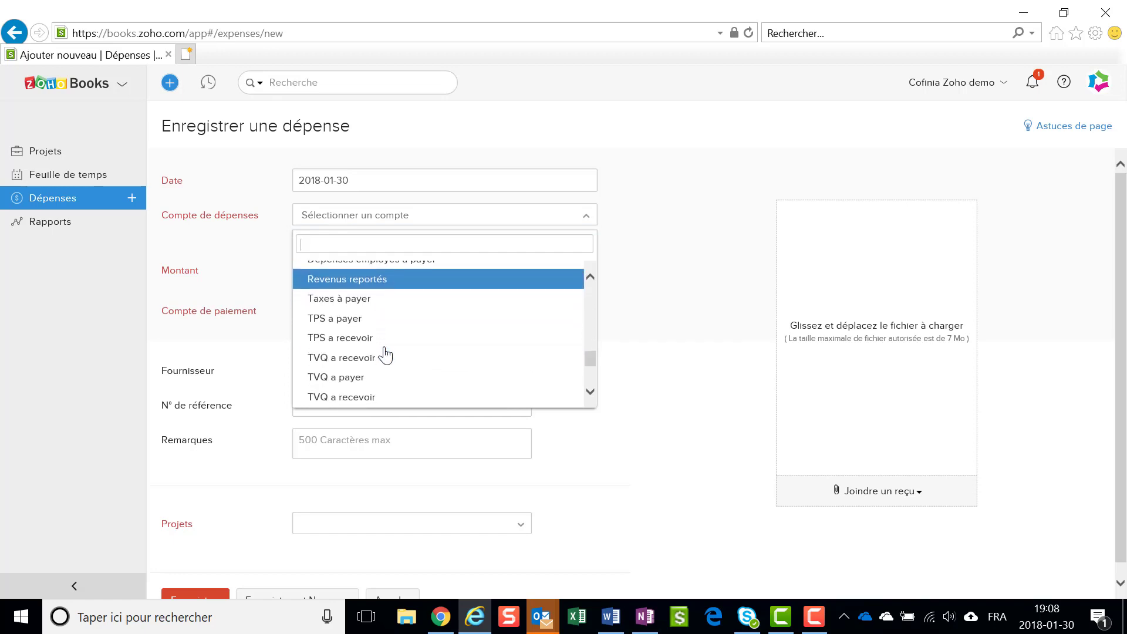
scroll(385, 354, "down", 5)
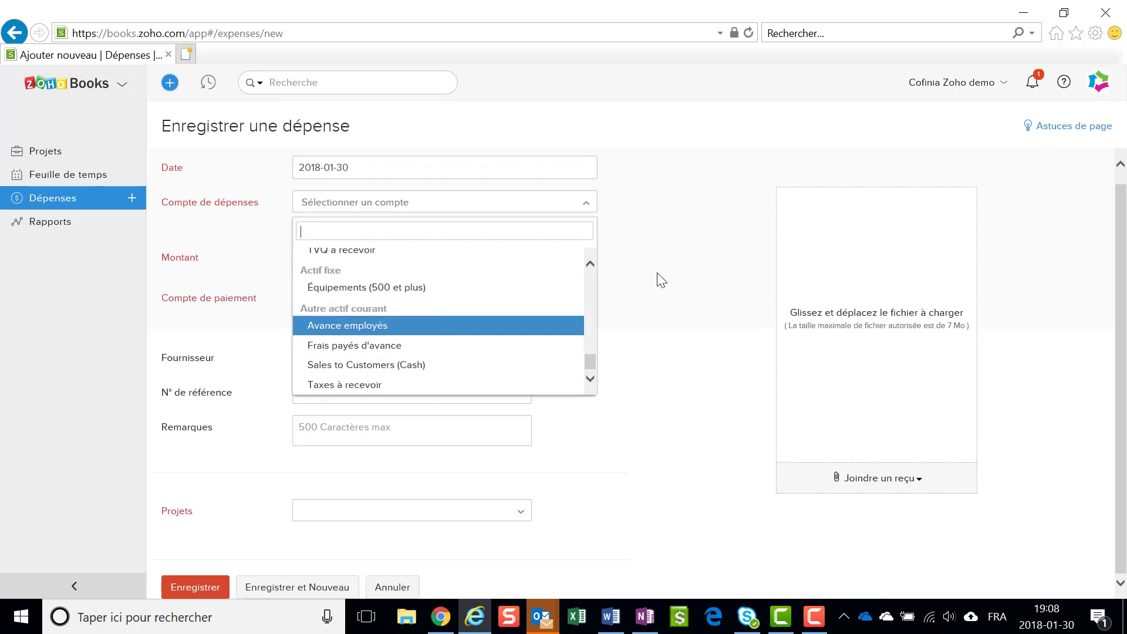
scroll(422, 292, "up", 5)
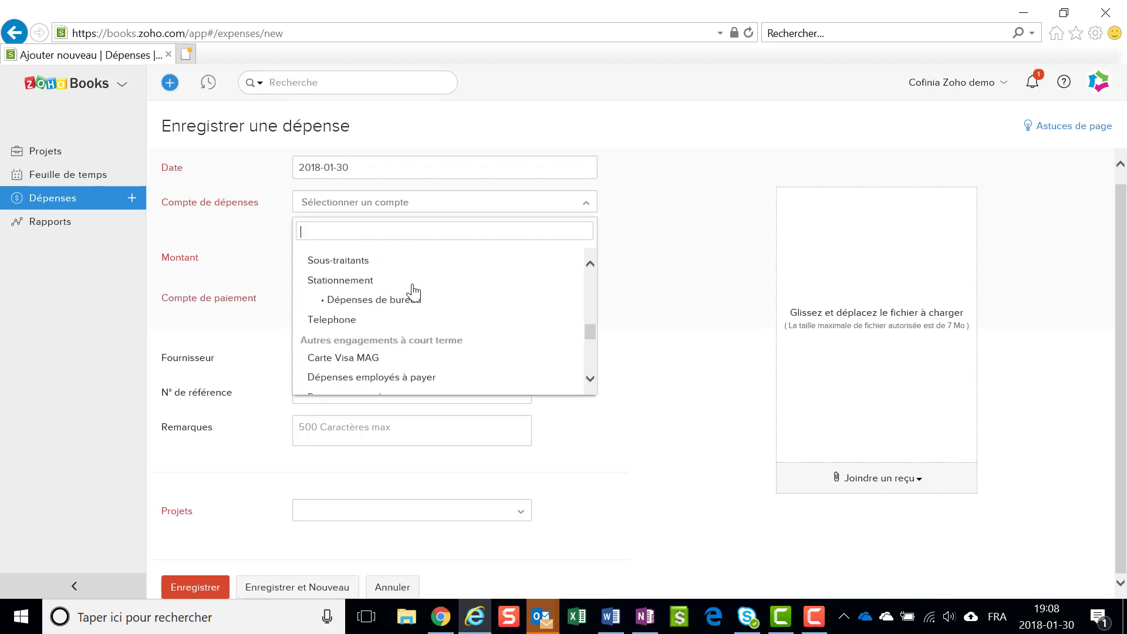
scroll(414, 292, "up", 3)
scroll(416, 328, "down", 1)
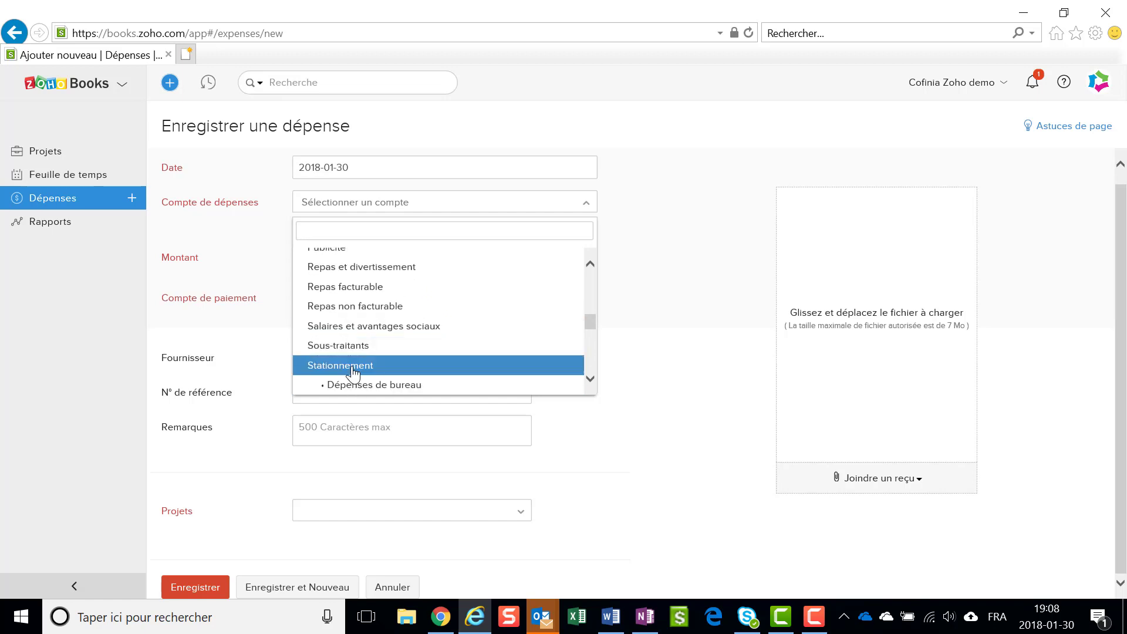
left_click(404, 367)
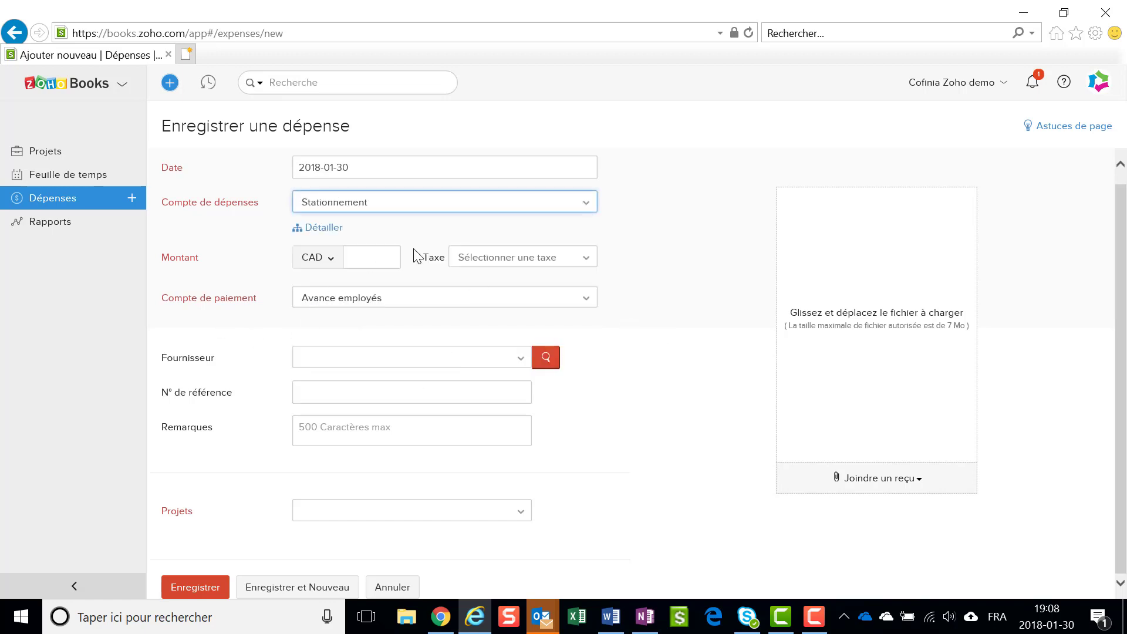
Set the expense amount to 10 CAD with the TPS TVQ [14.975%] group tax, and mark the amount as tax included
left_click(358, 256)
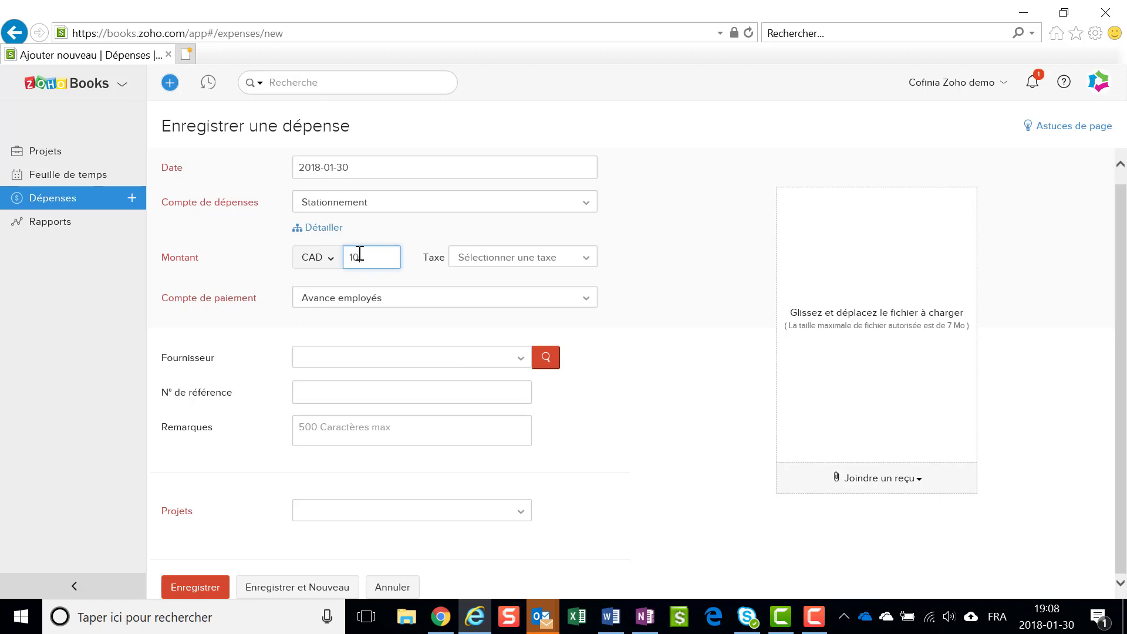
left_click(501, 263)
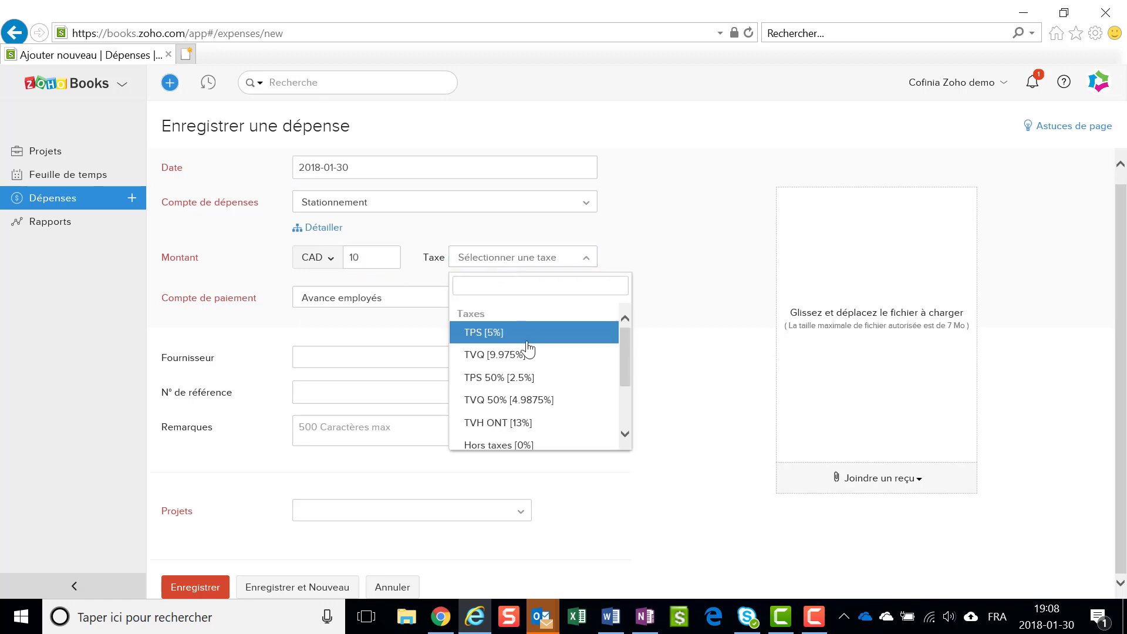
scroll(528, 349, "down", 4)
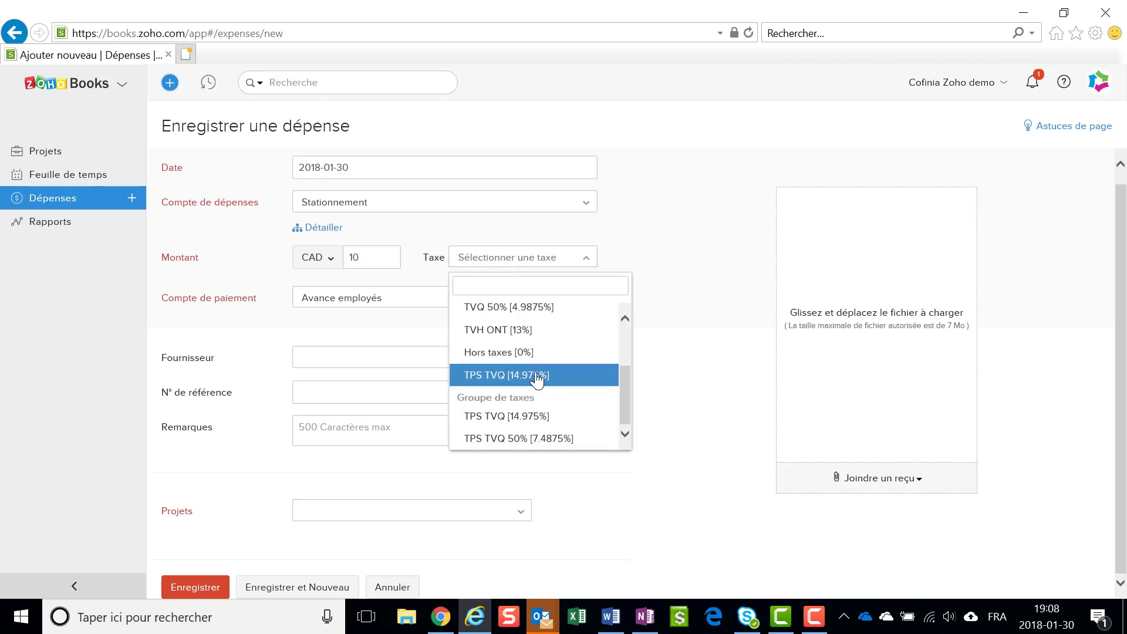
left_click(517, 421)
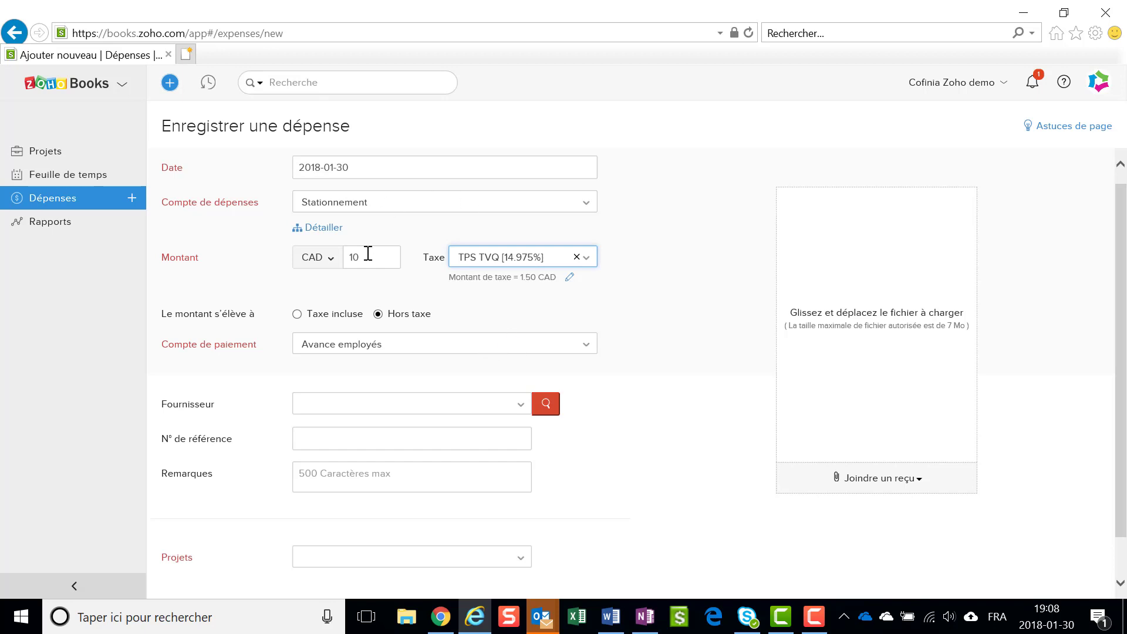
left_click(297, 314)
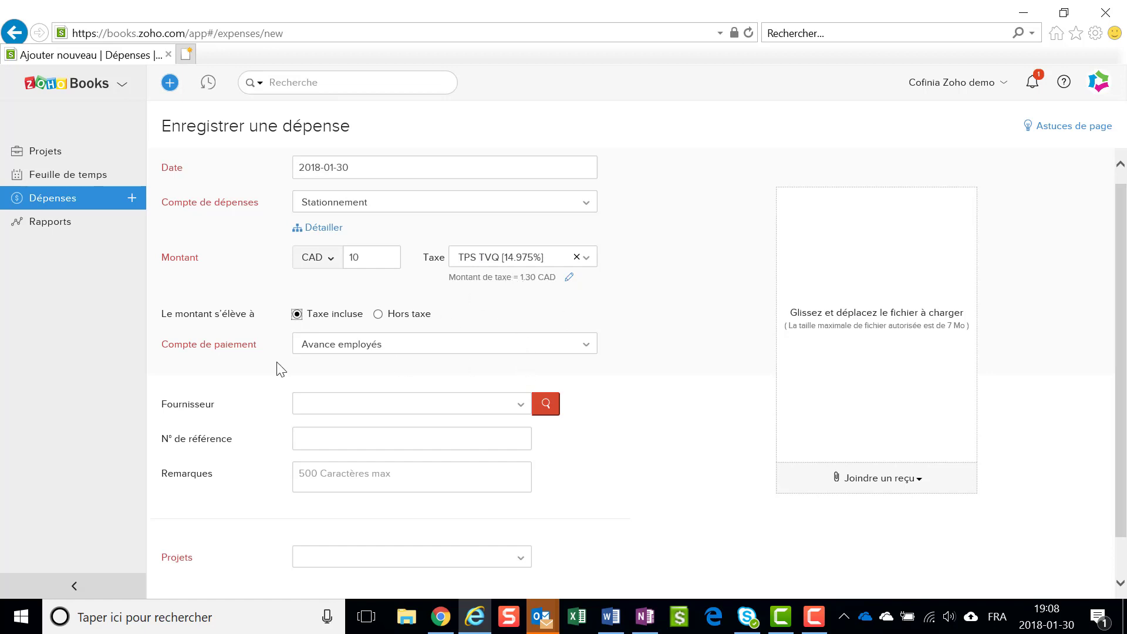
Choose Avance employés as the payment account, assign the expense to project 2018-BH-001 and save it
left_click(337, 350)
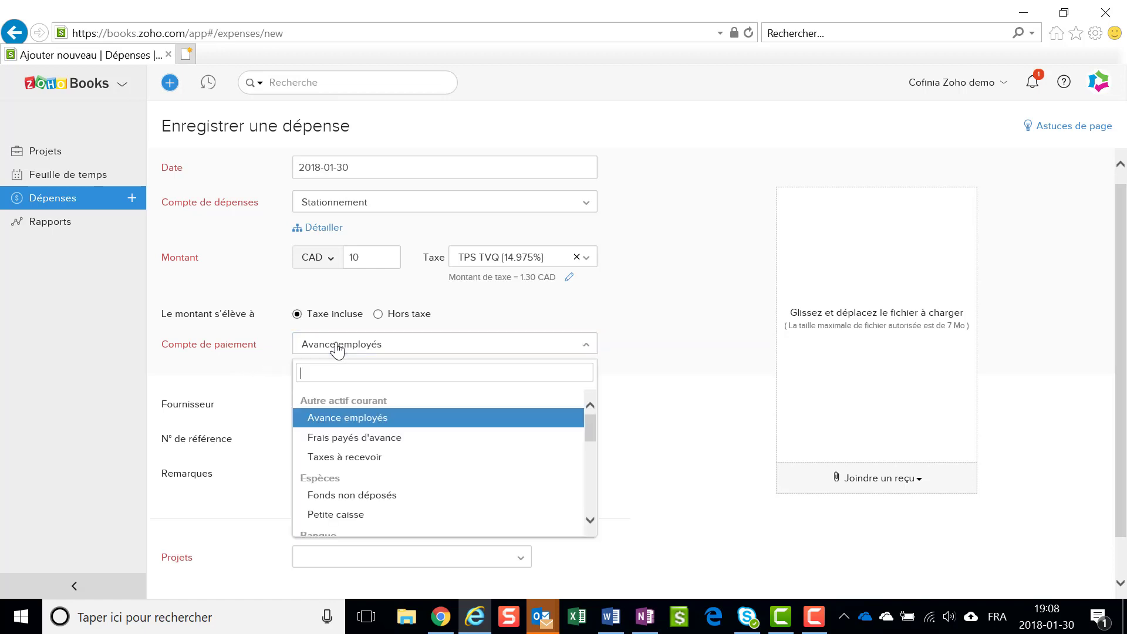
left_click(334, 423)
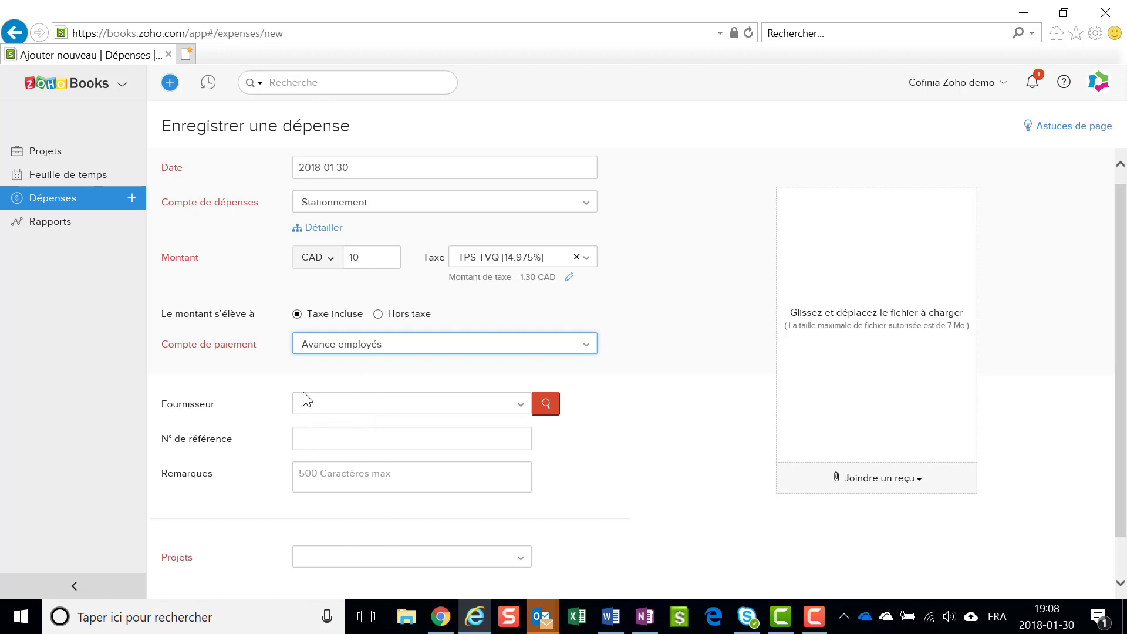
scroll(385, 489, "down", 1)
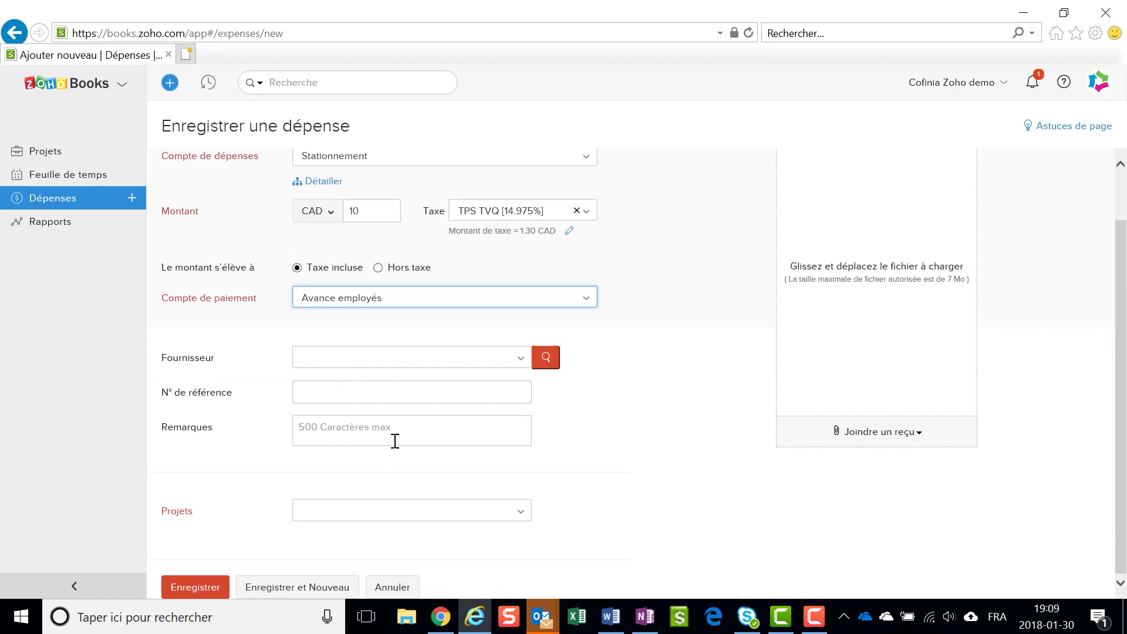
left_click(323, 515)
scroll(370, 540, "down", 2)
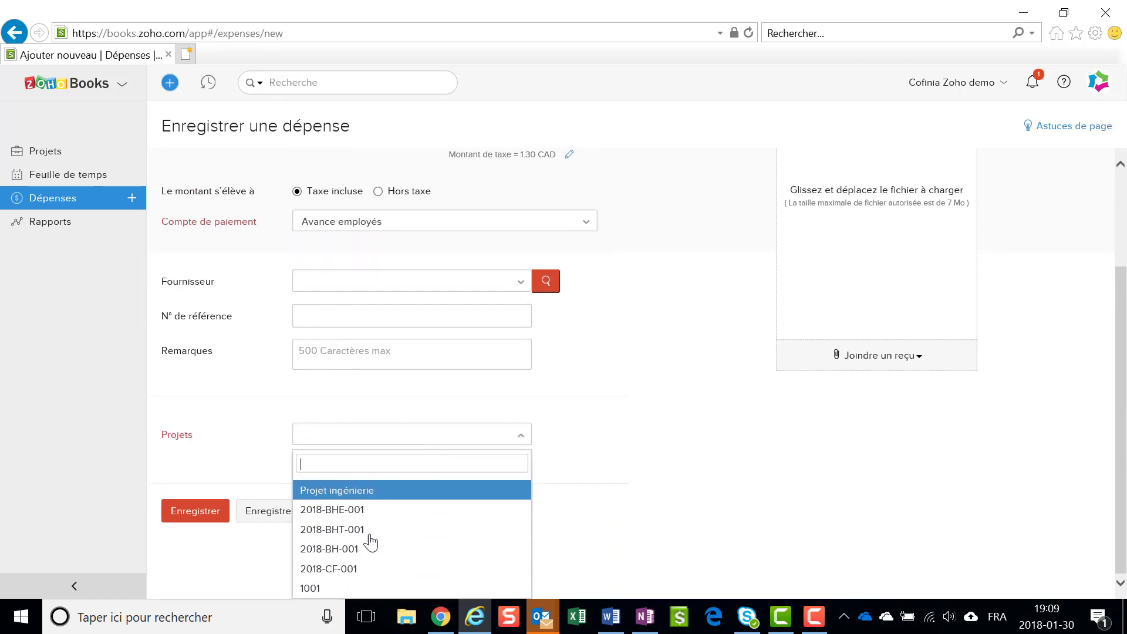
left_click(355, 549)
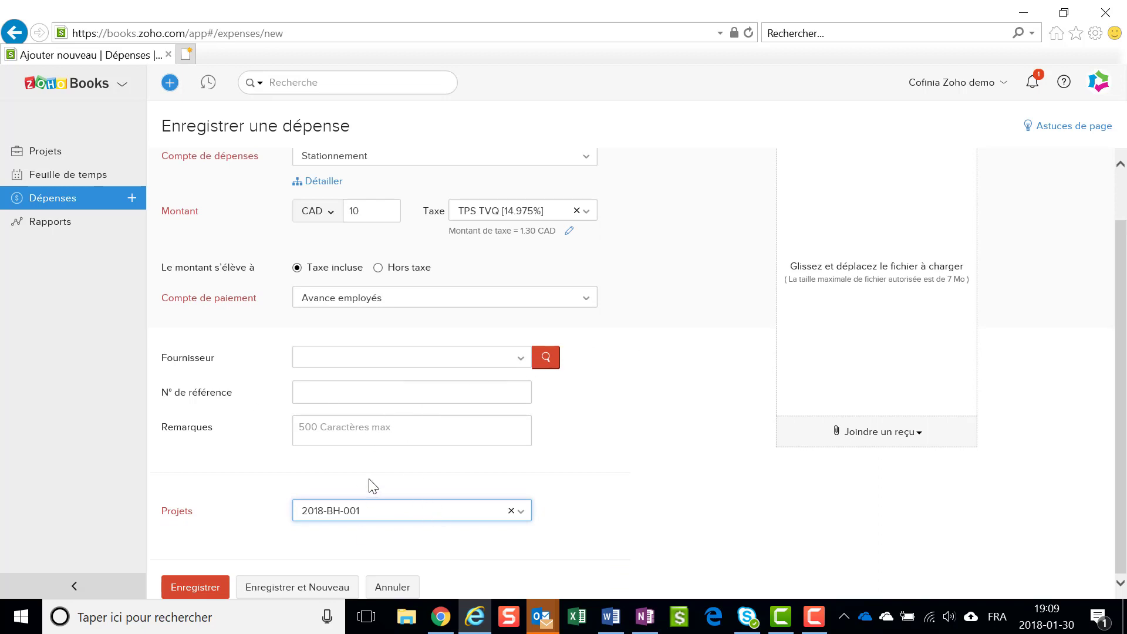
left_click(193, 587)
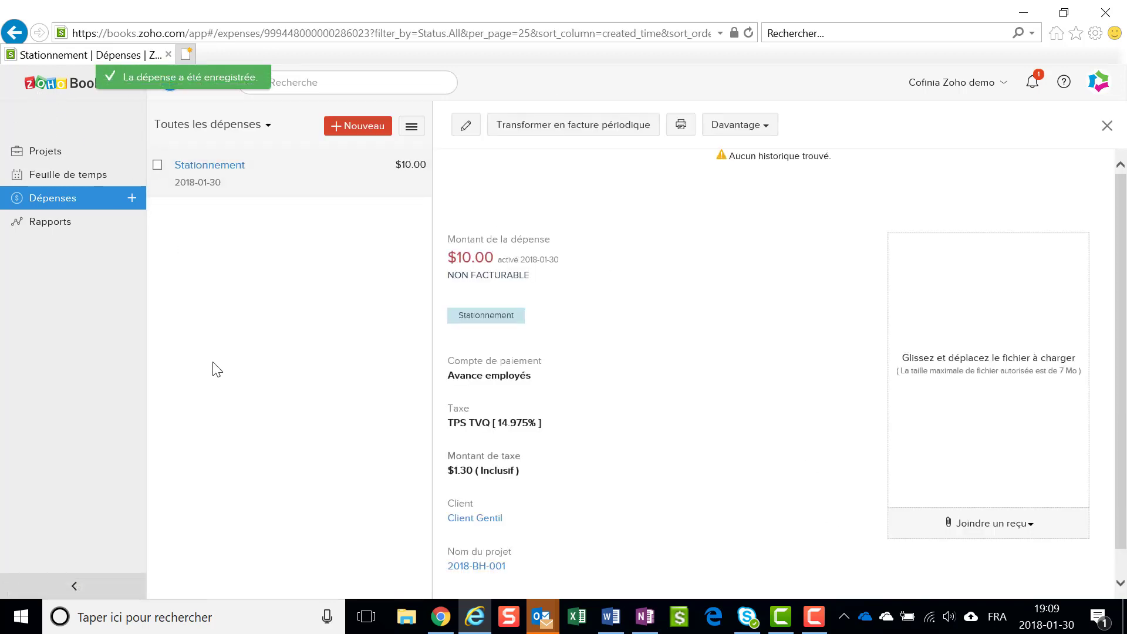
Switch from Zoho Books to the Zoho Expense page
left_click(86, 89)
left_click(55, 129)
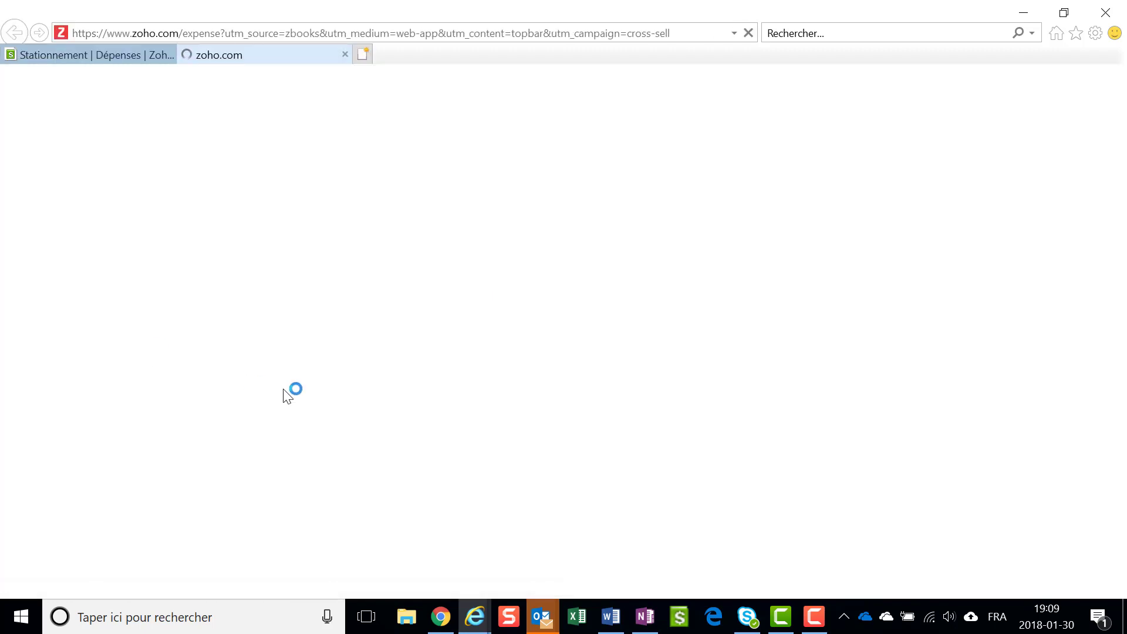